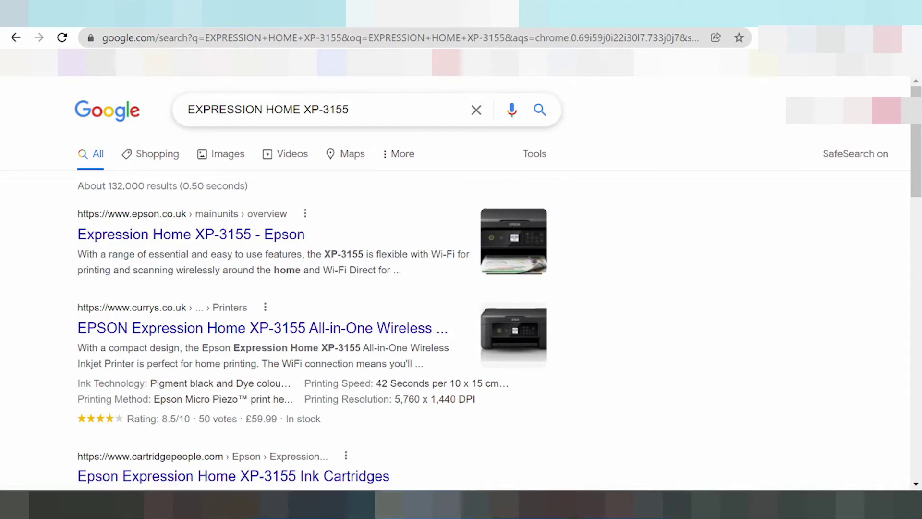
Step: Extend the Google search to 'EXPRESSION HOME XP-3155 driver download' and run it
{"action": "left_click", "coordinate": [358, 109]}
{"action": "type", "text": "driv"}
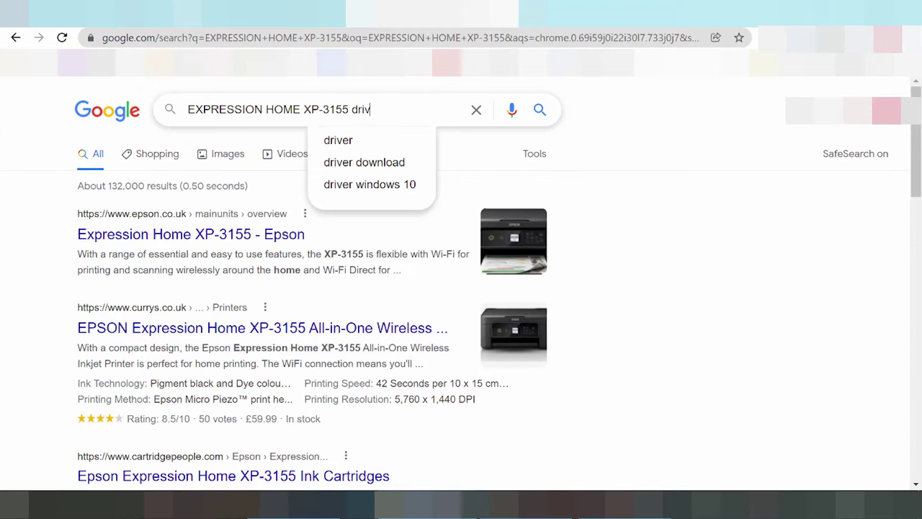
{"action": "type", "text": "er download"}
{"action": "key", "text": "Return"}
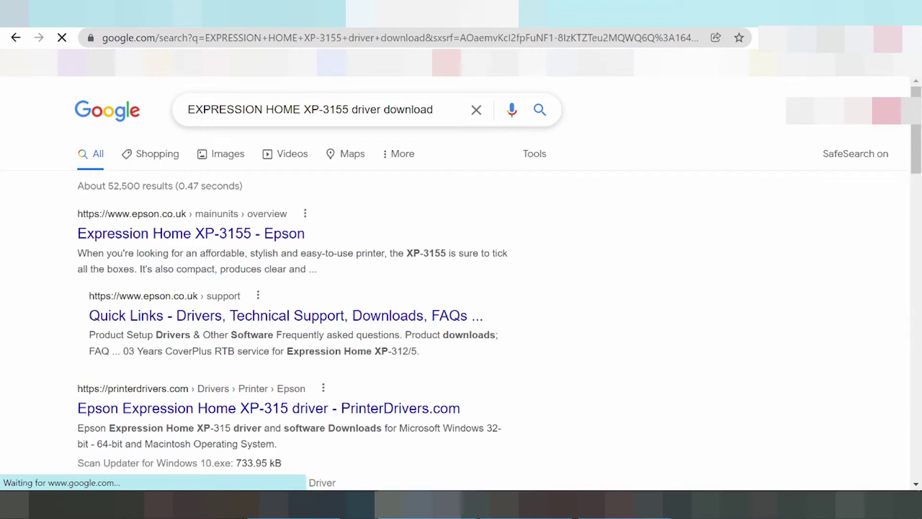
{"action": "scroll", "coordinate": [403, 158], "scroll_direction": "down", "scroll_amount": 6}
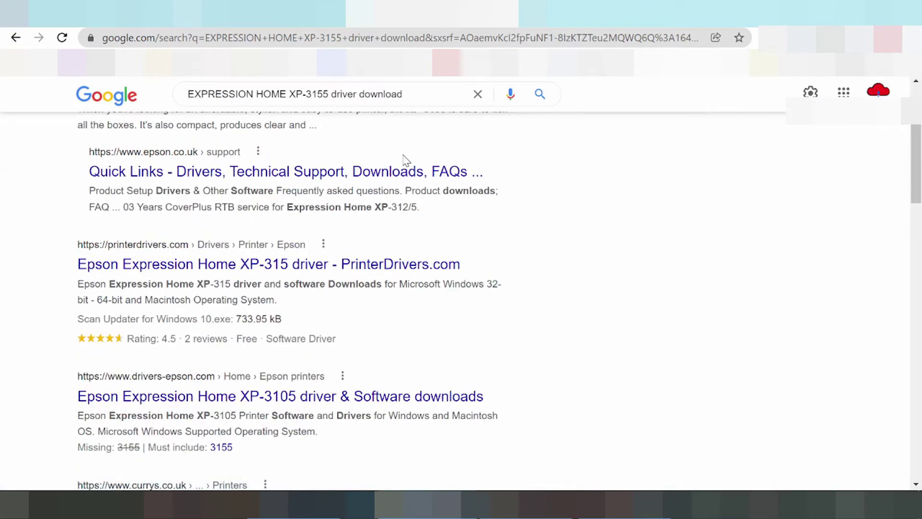
{"action": "scroll", "coordinate": [401, 162], "scroll_direction": "down", "scroll_amount": 3}
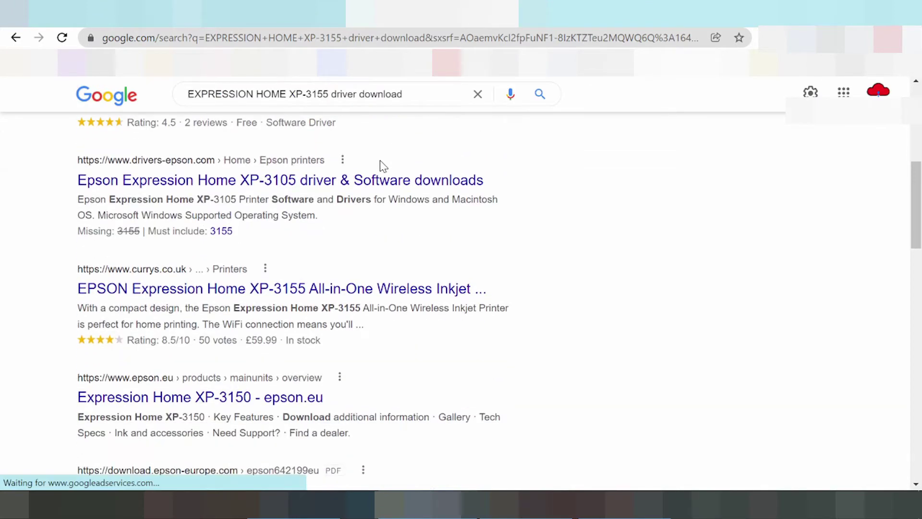
{"action": "scroll", "coordinate": [154, 216], "scroll_direction": "down", "scroll_amount": 1}
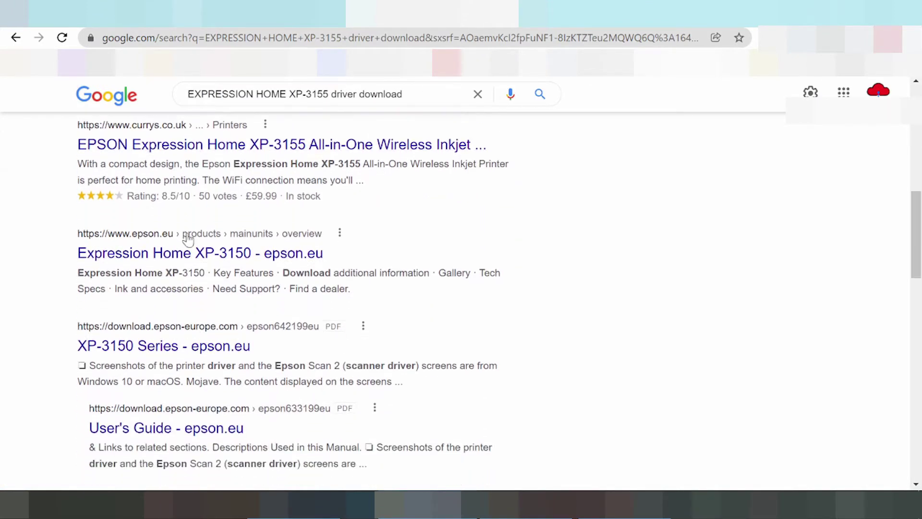
{"action": "scroll", "coordinate": [123, 259], "scroll_direction": "down", "scroll_amount": 1}
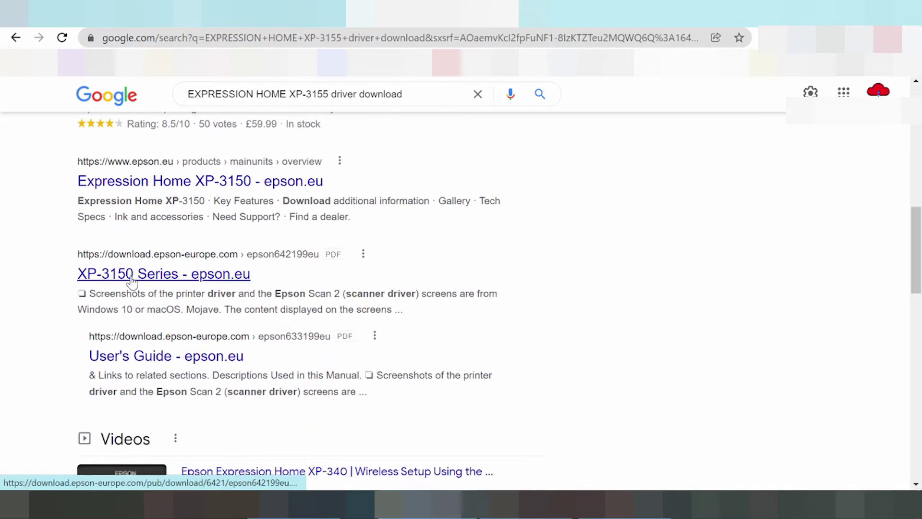
{"action": "scroll", "coordinate": [126, 284], "scroll_direction": "down", "scroll_amount": 2}
{"action": "scroll", "coordinate": [167, 309], "scroll_direction": "down", "scroll_amount": 2}
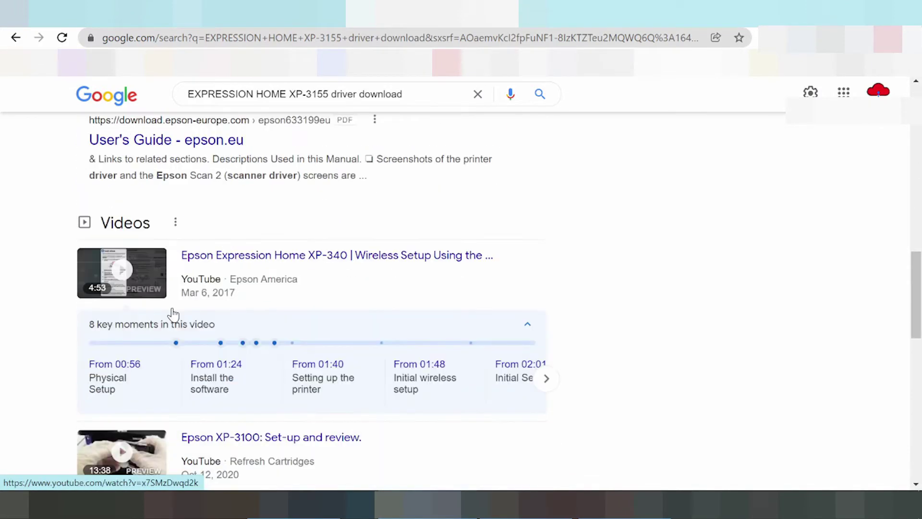
{"action": "scroll", "coordinate": [229, 265], "scroll_direction": "down", "scroll_amount": 5}
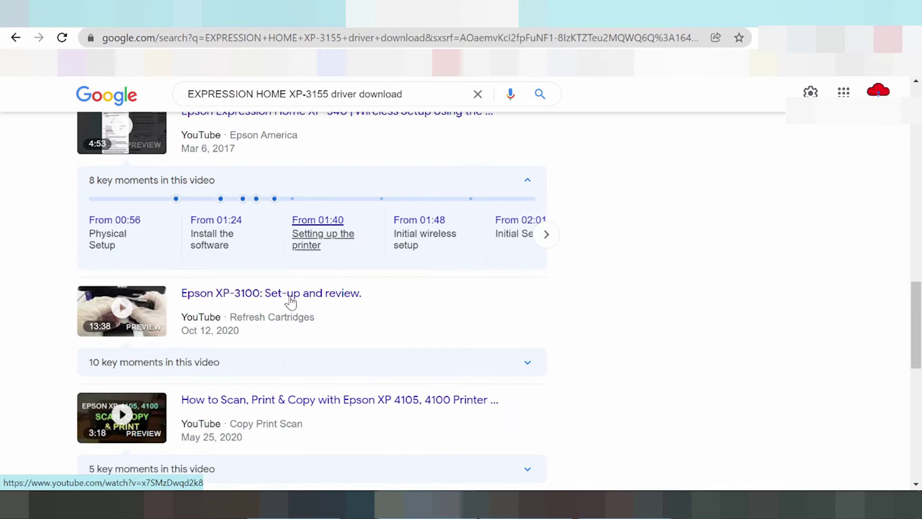
{"action": "scroll", "coordinate": [292, 306], "scroll_direction": "up", "scroll_amount": 15}
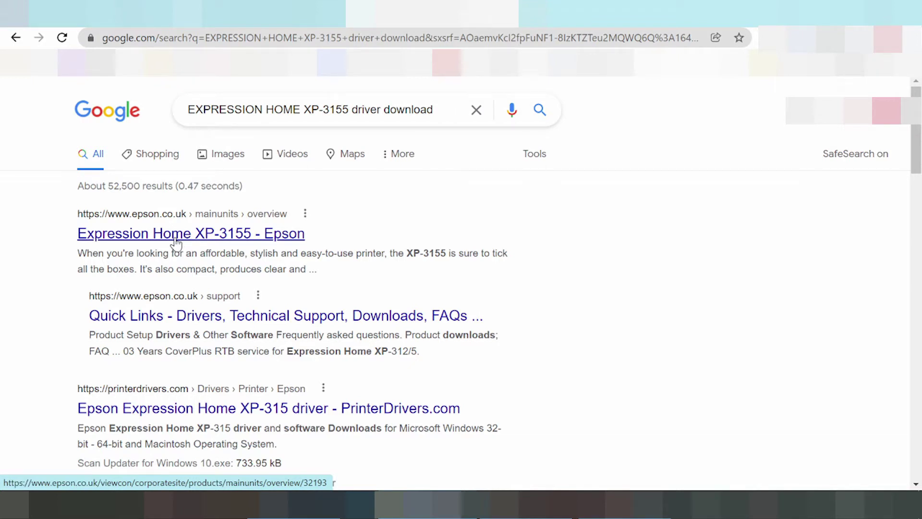
Step: Open the 'Expression Home XP-3155 - Epson' result, with the Epson support Quick Links result in a new tab
{"action": "left_click", "coordinate": [135, 235]}
{"action": "right_click", "coordinate": [225, 318]}
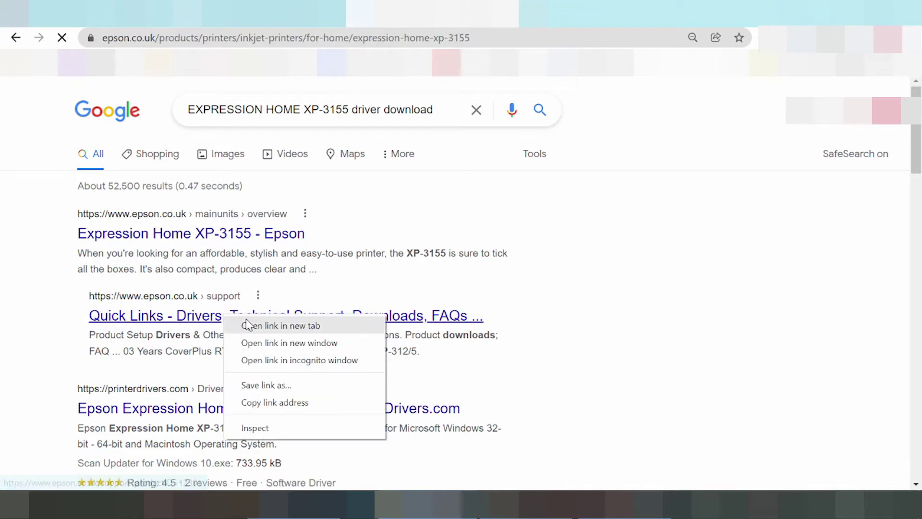
{"action": "left_click", "coordinate": [266, 325]}
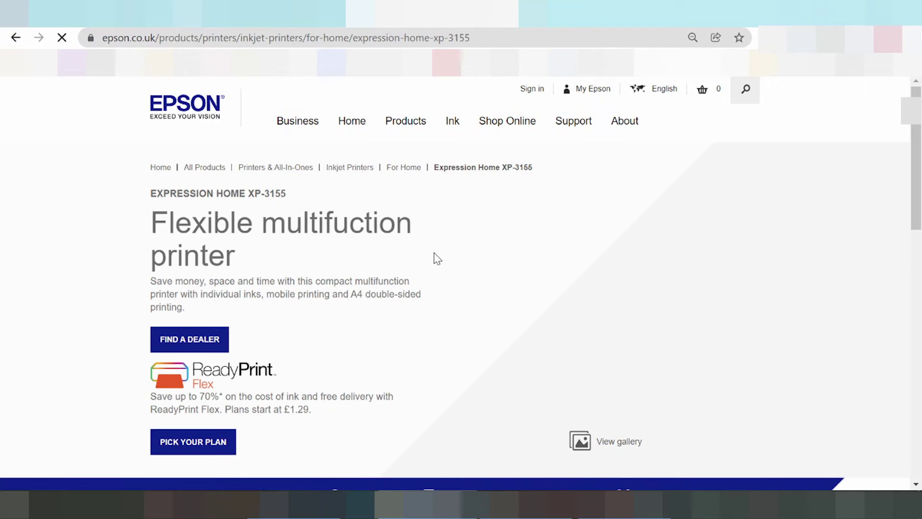
Step: Scroll the XP-3155 product page past Tech Specs and Ink and accessories to Need Support?
{"action": "scroll", "coordinate": [453, 210], "scroll_direction": "down", "scroll_amount": 1}
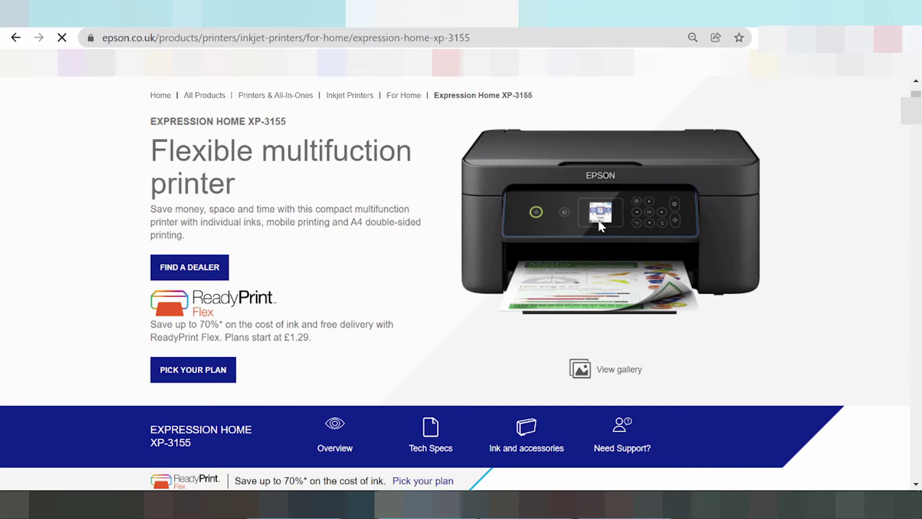
{"action": "scroll", "coordinate": [605, 224], "scroll_direction": "down", "scroll_amount": 5}
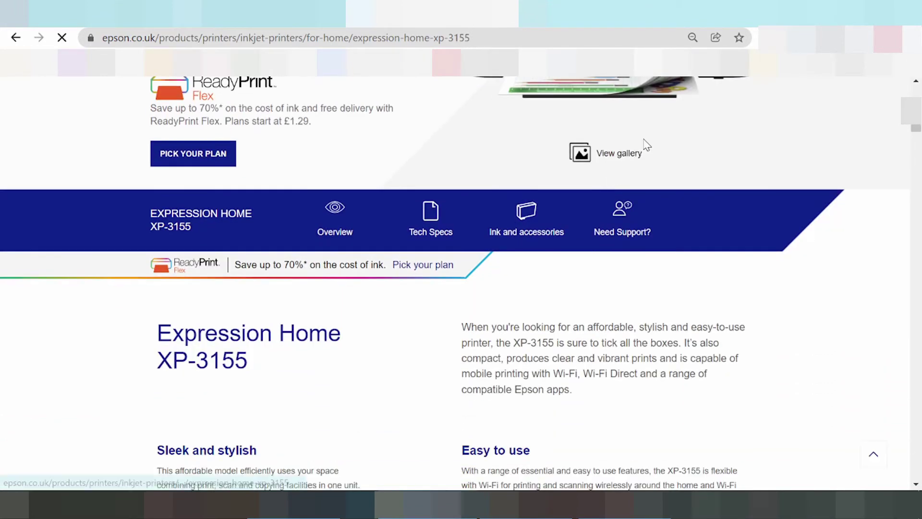
{"action": "scroll", "coordinate": [655, 140], "scroll_direction": "down", "scroll_amount": 10}
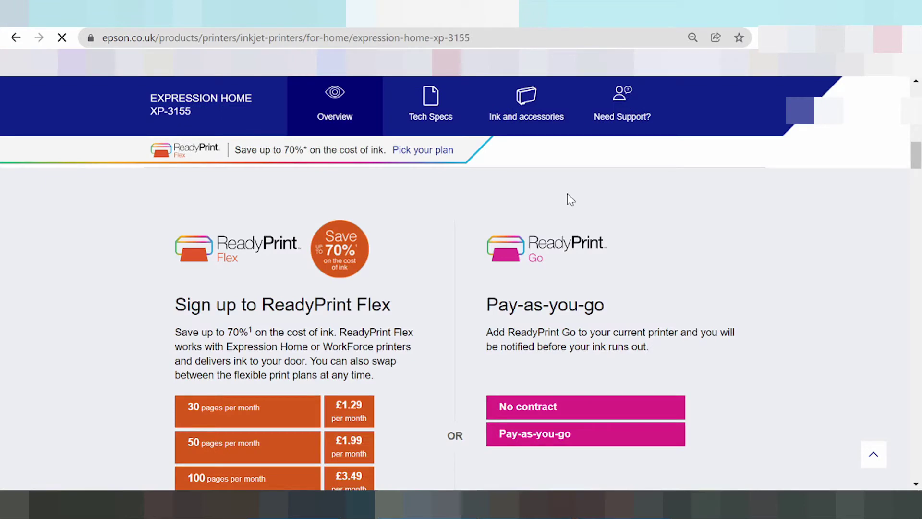
{"action": "scroll", "coordinate": [597, 208], "scroll_direction": "down", "scroll_amount": 10}
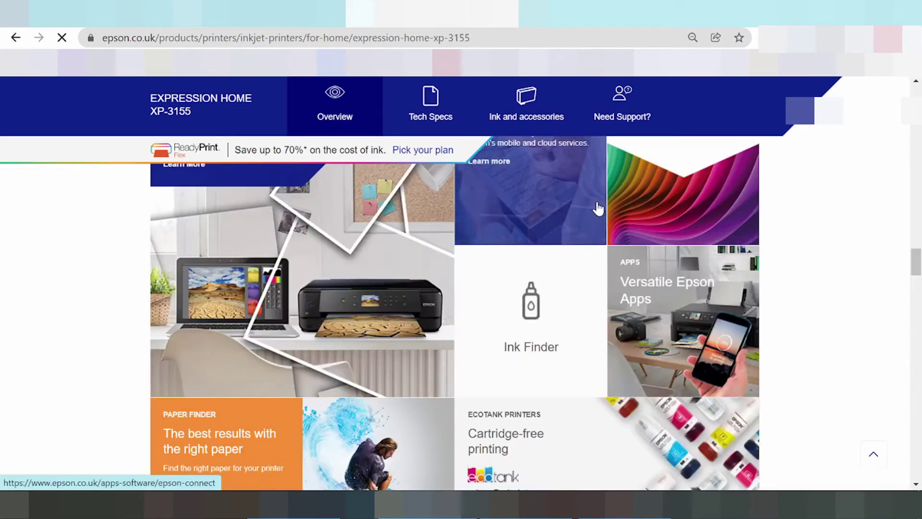
{"action": "scroll", "coordinate": [598, 208], "scroll_direction": "down", "scroll_amount": 10}
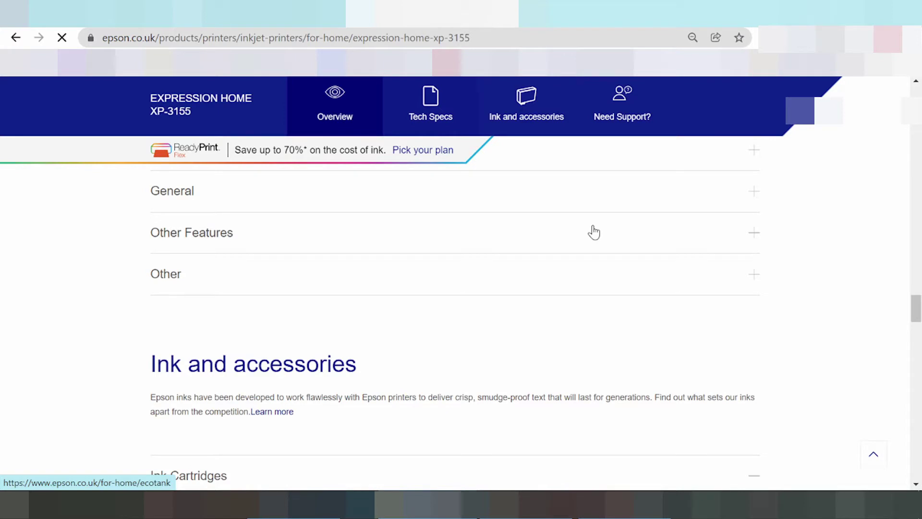
{"action": "scroll", "coordinate": [595, 232], "scroll_direction": "down", "scroll_amount": 10}
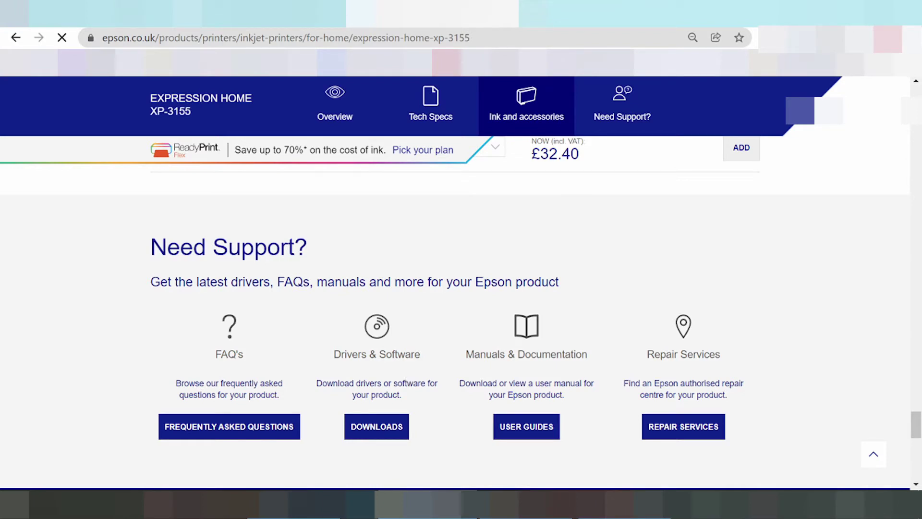
Step: Open Drivers & Software DOWNLOADS and bring 'Find drivers, manuals and software' into view
{"action": "left_click", "coordinate": [385, 427]}
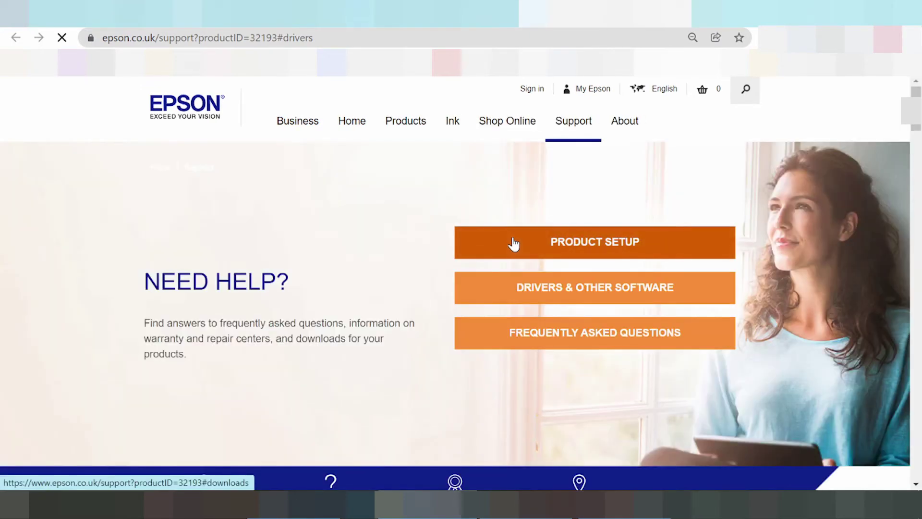
{"action": "scroll", "coordinate": [511, 243], "scroll_direction": "down", "scroll_amount": 8}
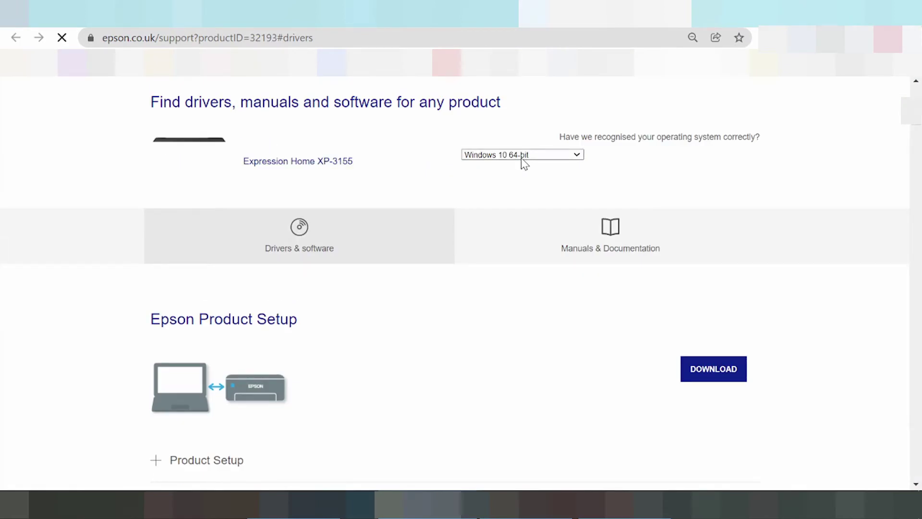
{"action": "scroll", "coordinate": [520, 158], "scroll_direction": "down", "scroll_amount": 5}
{"action": "scroll", "coordinate": [538, 173], "scroll_direction": "up", "scroll_amount": 2}
{"action": "scroll", "coordinate": [545, 176], "scroll_direction": "up", "scroll_amount": 3}
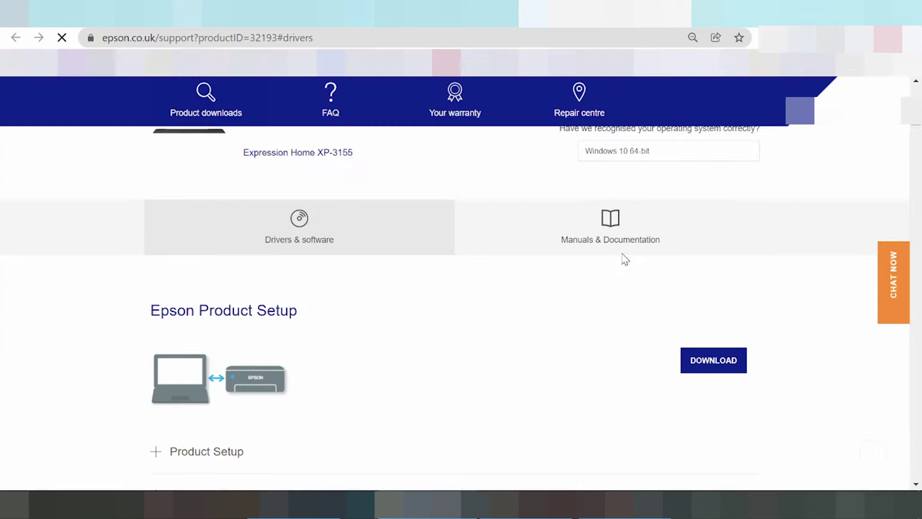
{"action": "scroll", "coordinate": [632, 215], "scroll_direction": "up", "scroll_amount": 2}
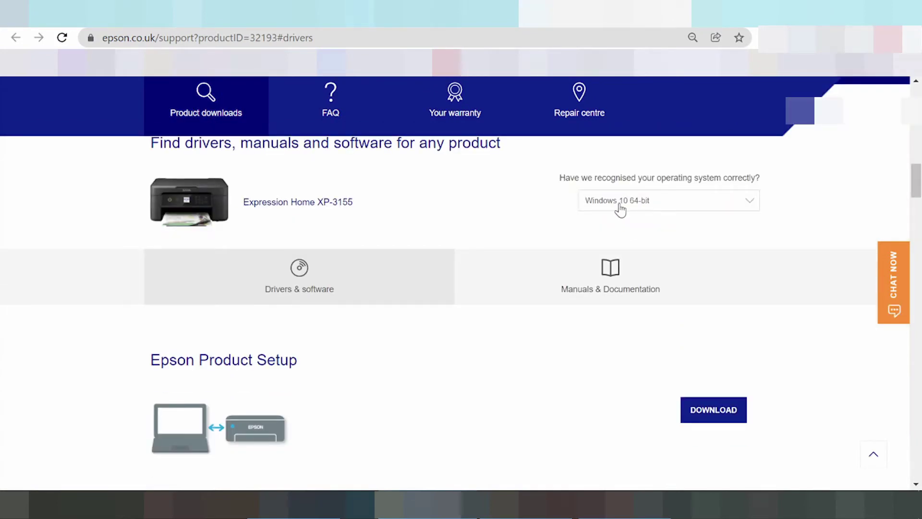
Step: Change the detected operating system from Windows 10 64-bit to Windows 11
{"action": "left_click", "coordinate": [620, 209]}
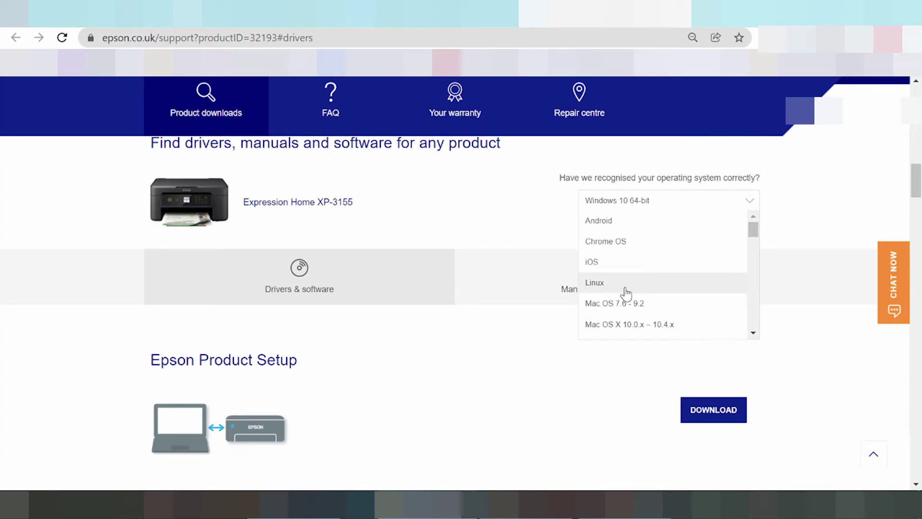
{"action": "scroll", "coordinate": [651, 302], "scroll_direction": "down", "scroll_amount": 3}
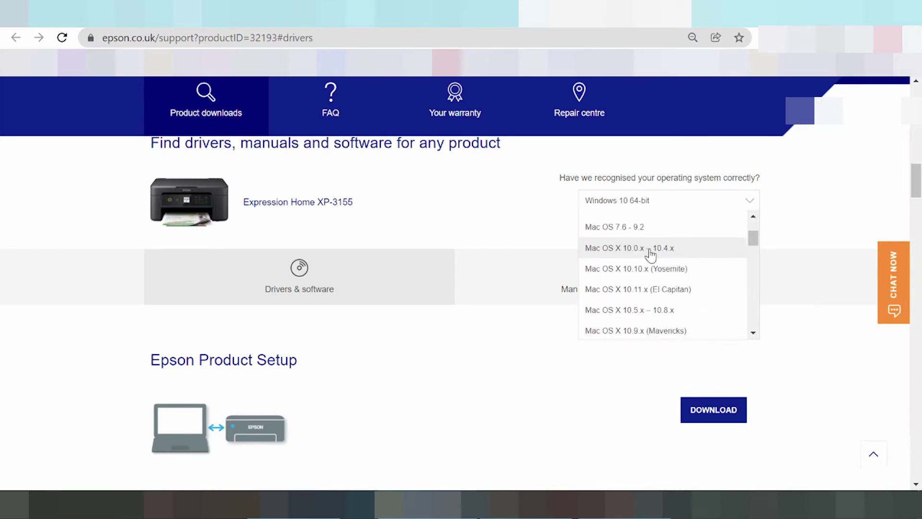
{"action": "scroll", "coordinate": [652, 238], "scroll_direction": "down", "scroll_amount": 3}
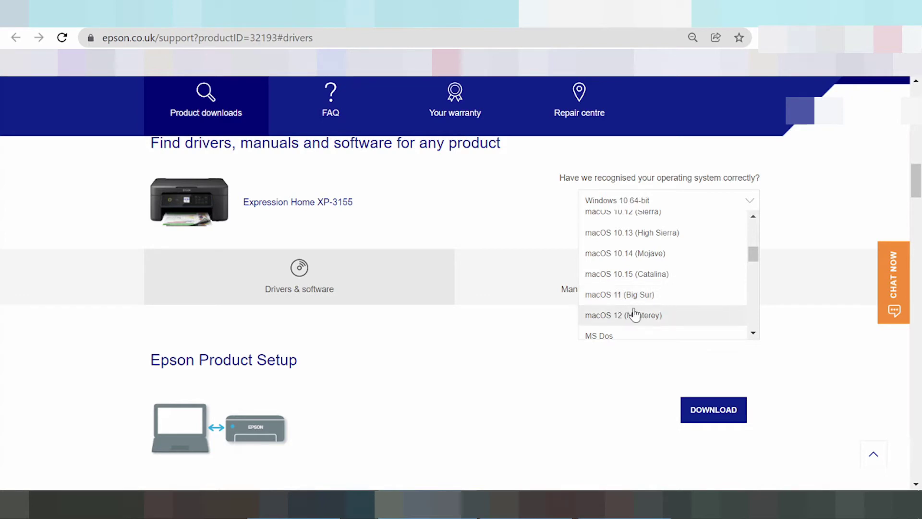
{"action": "scroll", "coordinate": [660, 293], "scroll_direction": "down", "scroll_amount": 1}
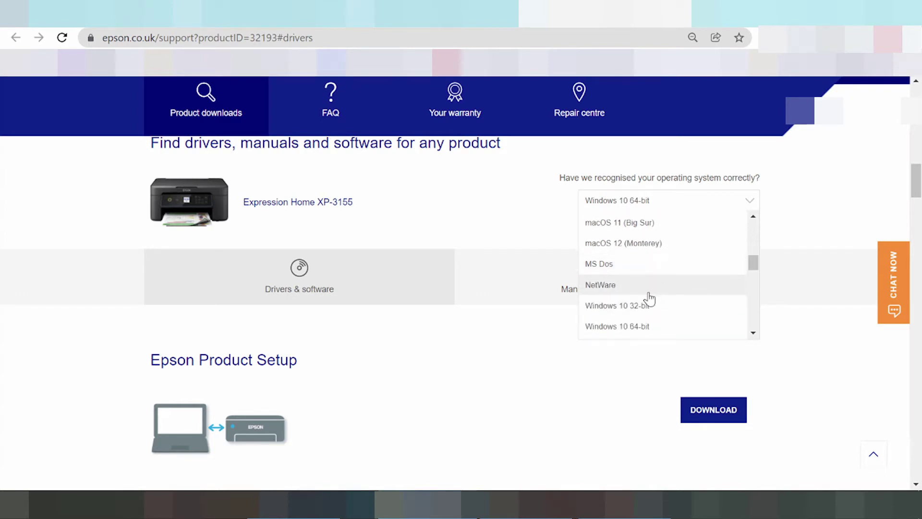
{"action": "scroll", "coordinate": [641, 279], "scroll_direction": "down", "scroll_amount": 1}
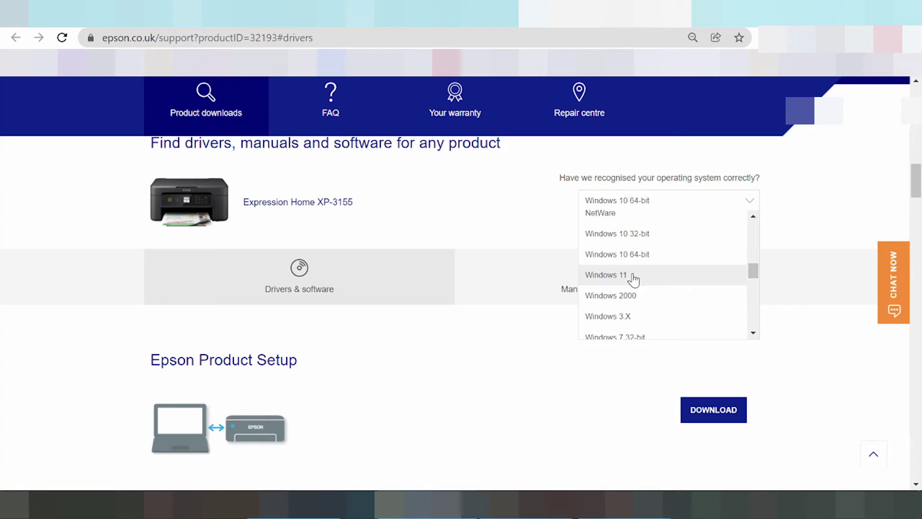
{"action": "scroll", "coordinate": [633, 288], "scroll_direction": "down", "scroll_amount": 2}
{"action": "scroll", "coordinate": [637, 290], "scroll_direction": "up", "scroll_amount": 2}
{"action": "scroll", "coordinate": [624, 281], "scroll_direction": "down", "scroll_amount": 2}
{"action": "scroll", "coordinate": [622, 288], "scroll_direction": "down", "scroll_amount": 2}
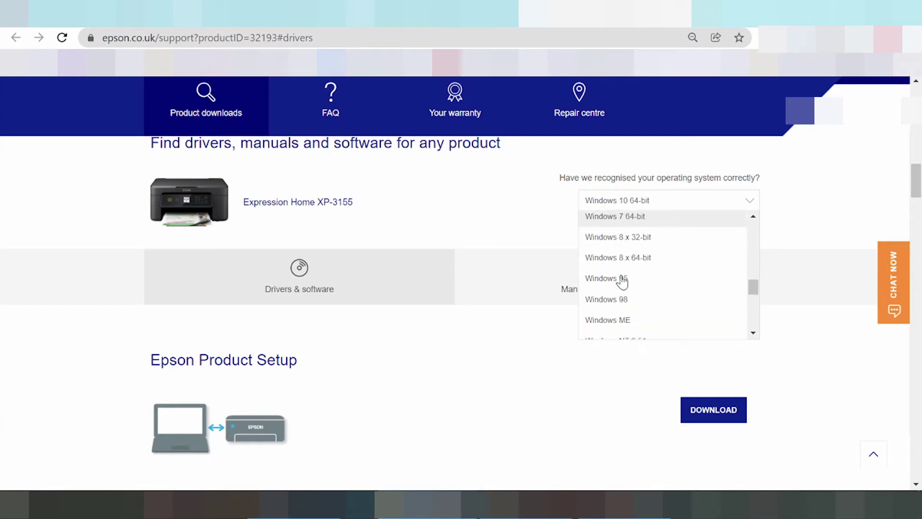
{"action": "scroll", "coordinate": [624, 281], "scroll_direction": "down", "scroll_amount": 2}
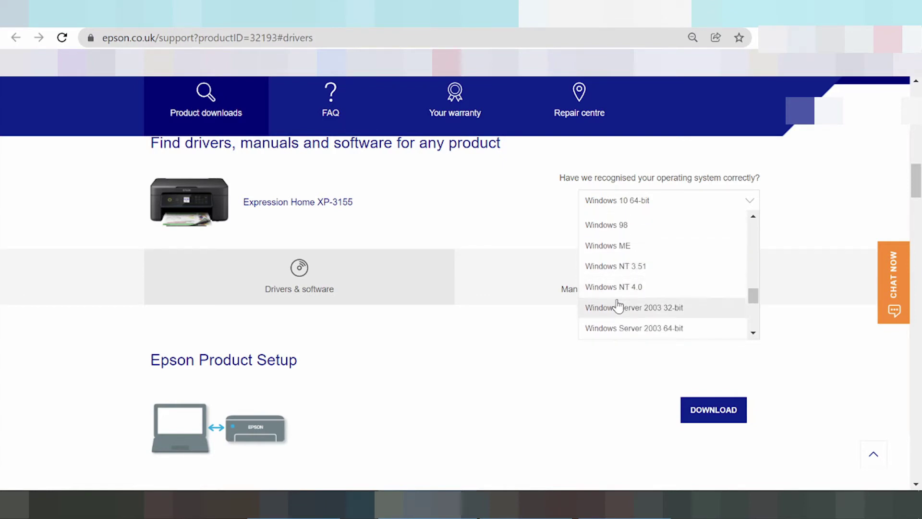
{"action": "scroll", "coordinate": [610, 304], "scroll_direction": "down", "scroll_amount": 2}
{"action": "scroll", "coordinate": [609, 303], "scroll_direction": "down", "scroll_amount": 3}
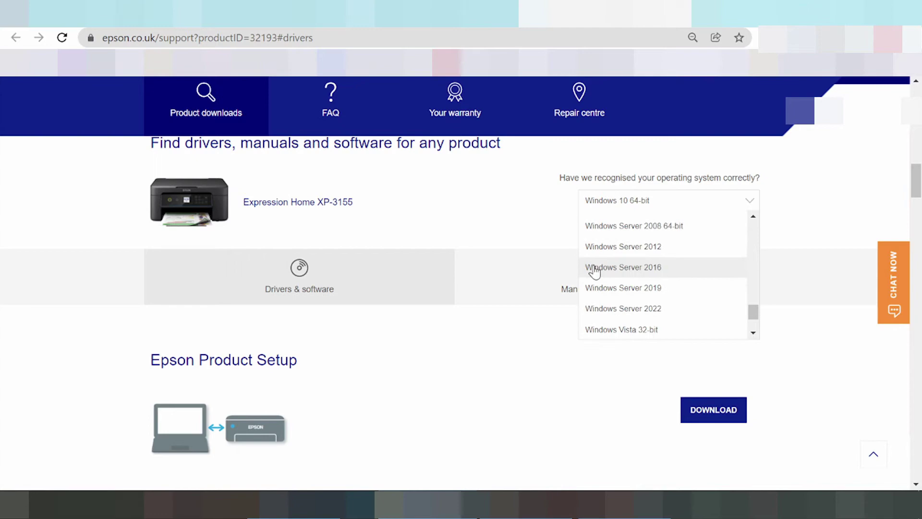
{"action": "scroll", "coordinate": [621, 276], "scroll_direction": "down", "scroll_amount": 2}
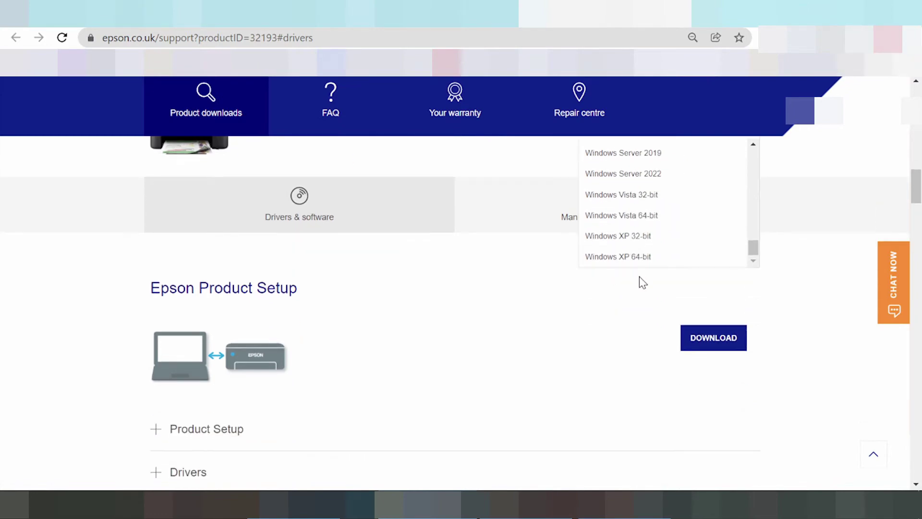
{"action": "scroll", "coordinate": [640, 282], "scroll_direction": "up", "scroll_amount": 2}
{"action": "scroll", "coordinate": [634, 306], "scroll_direction": "up", "scroll_amount": 5}
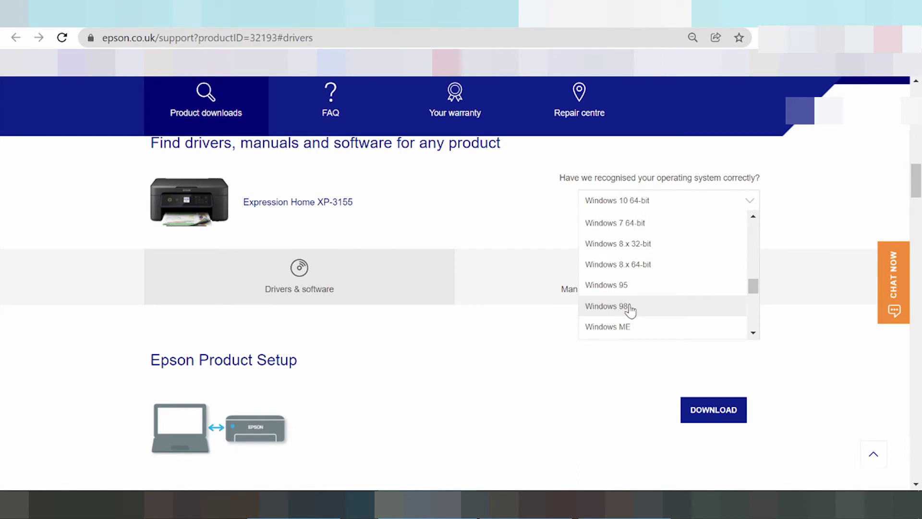
{"action": "scroll", "coordinate": [685, 282], "scroll_direction": "up", "scroll_amount": 3}
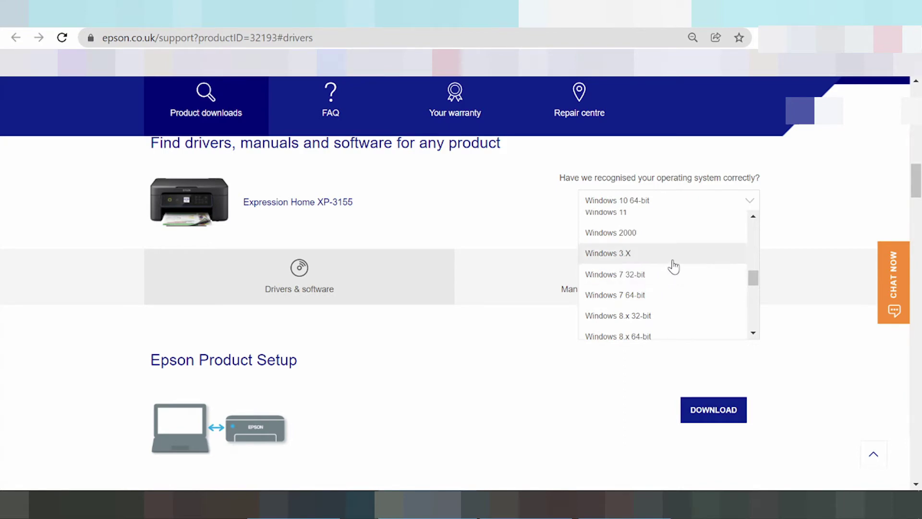
{"action": "scroll", "coordinate": [682, 267], "scroll_direction": "up", "scroll_amount": 2}
{"action": "left_click", "coordinate": [647, 290]}
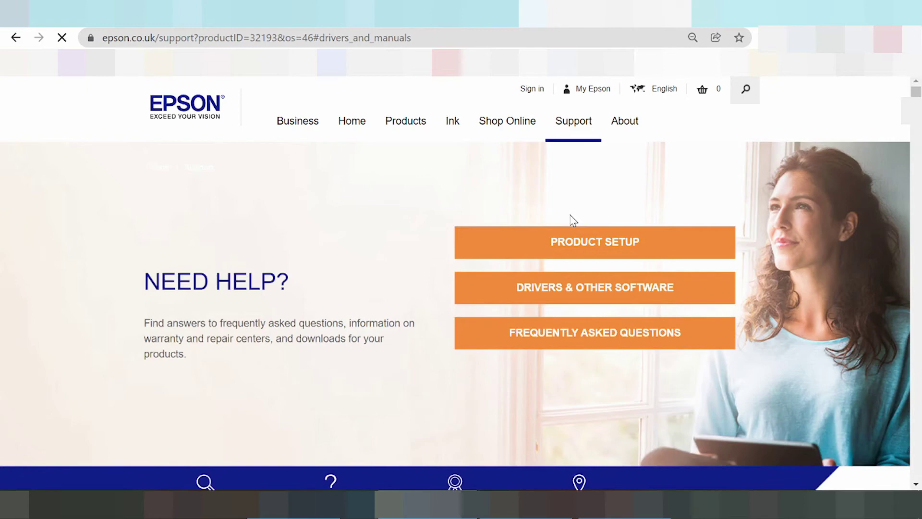
Step: Scroll the reloaded Windows 11 support page down to the Product Setup and Drivers sections
{"action": "scroll", "coordinate": [562, 225], "scroll_direction": "down", "scroll_amount": 2}
{"action": "scroll", "coordinate": [552, 226], "scroll_direction": "down", "scroll_amount": 15}
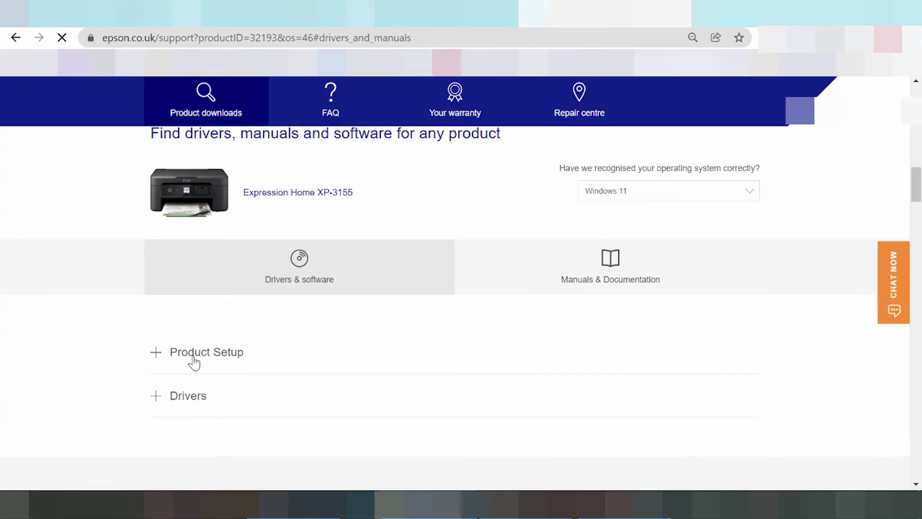
{"action": "scroll", "coordinate": [201, 367], "scroll_direction": "down", "scroll_amount": 1}
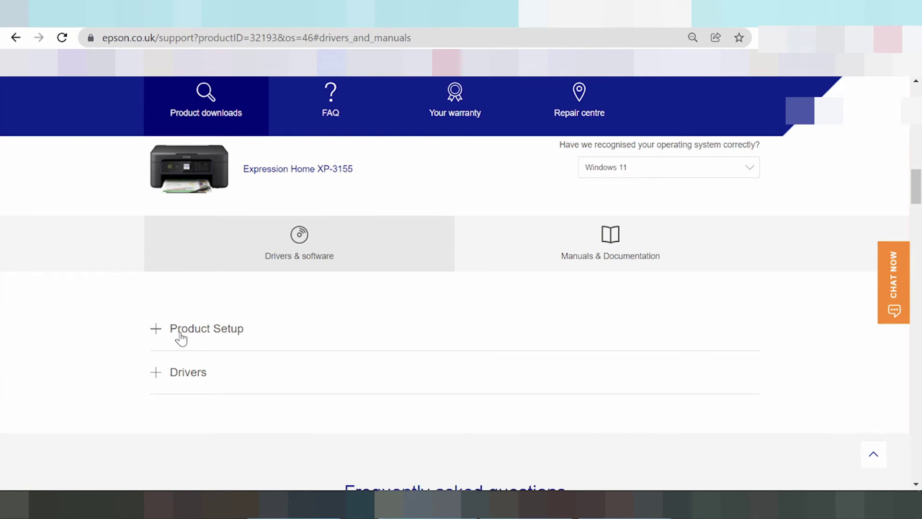
Step: Expand Product Setup and the Epson Software Updater 4.6.2.0 entry (EXE, 5.54 MBs) to read its notes
{"action": "left_click", "coordinate": [181, 336]}
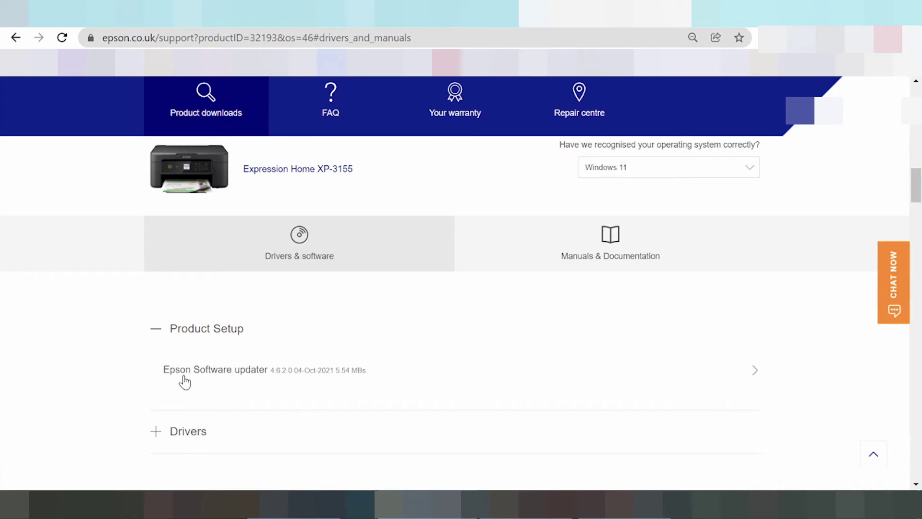
{"action": "left_click", "coordinate": [193, 377]}
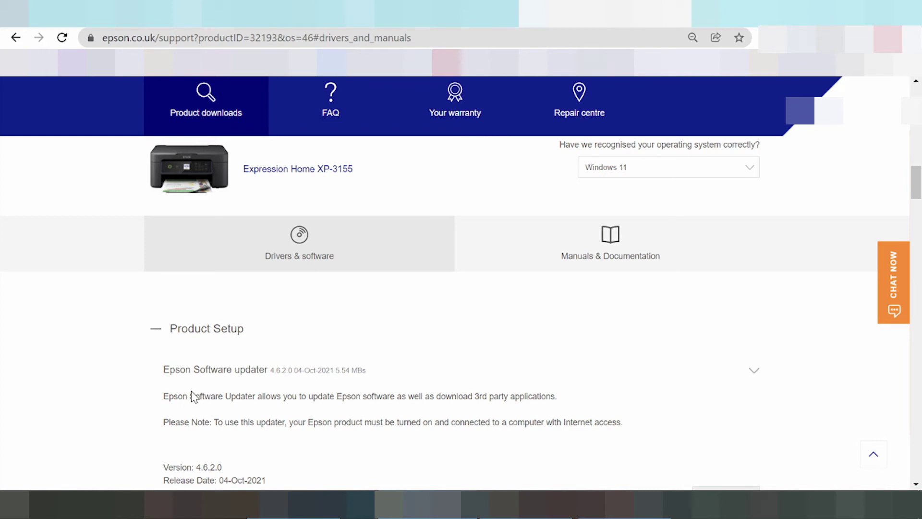
{"action": "scroll", "coordinate": [701, 341], "scroll_direction": "down", "scroll_amount": 1}
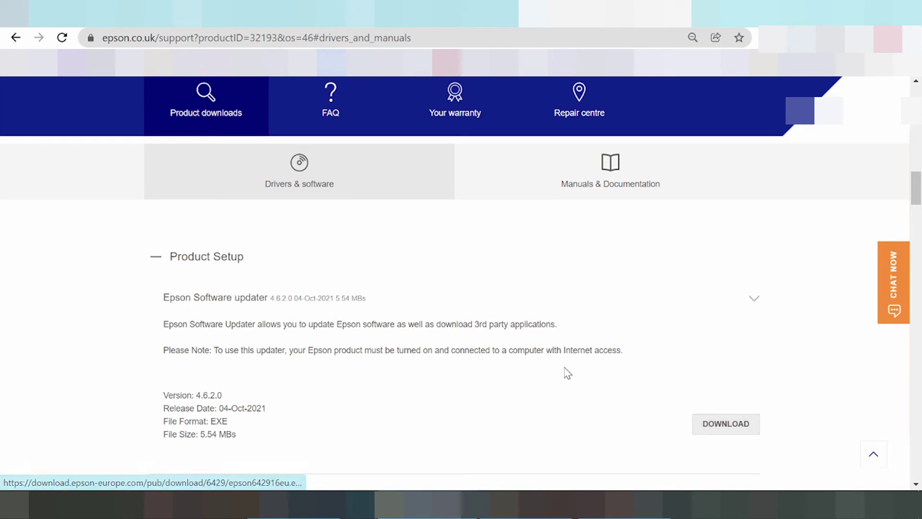
{"action": "scroll", "coordinate": [535, 360], "scroll_direction": "down", "scroll_amount": 1}
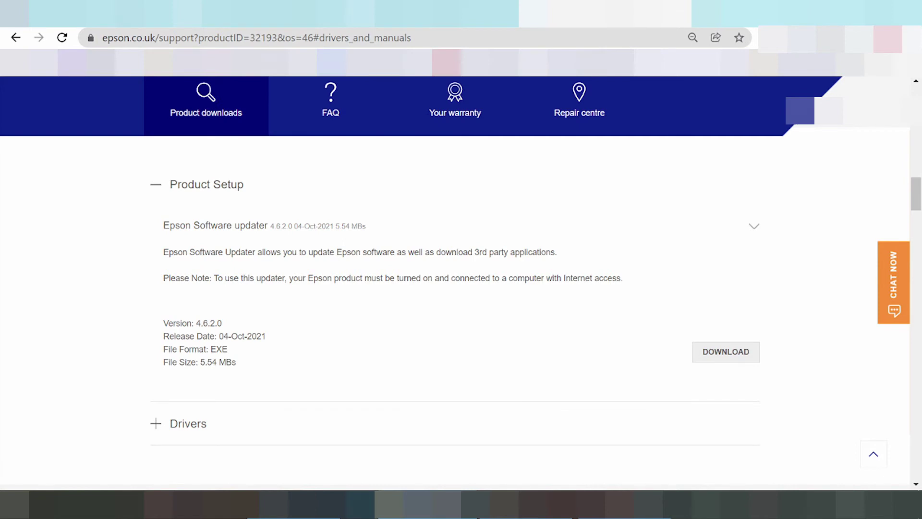
{"action": "left_click_drag", "start_coordinate": [566, 279], "coordinate": [590, 278]}
{"action": "scroll", "coordinate": [336, 358], "scroll_direction": "down", "scroll_amount": 1}
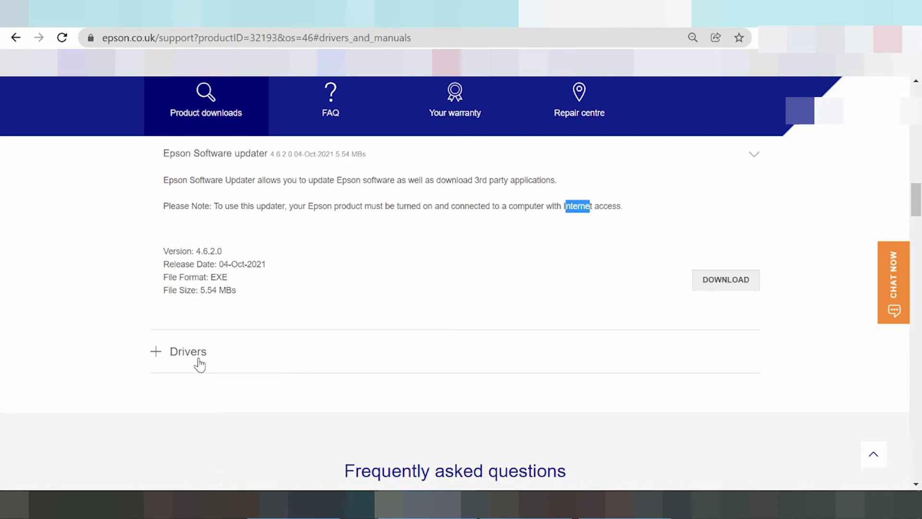
Step: Expand Drivers plus its Driver 3.00.00 (33.72 MBs) and EPSON Scan 2 6.5.27.0 (39.21 MBs) entries
{"action": "left_click", "coordinate": [199, 365]}
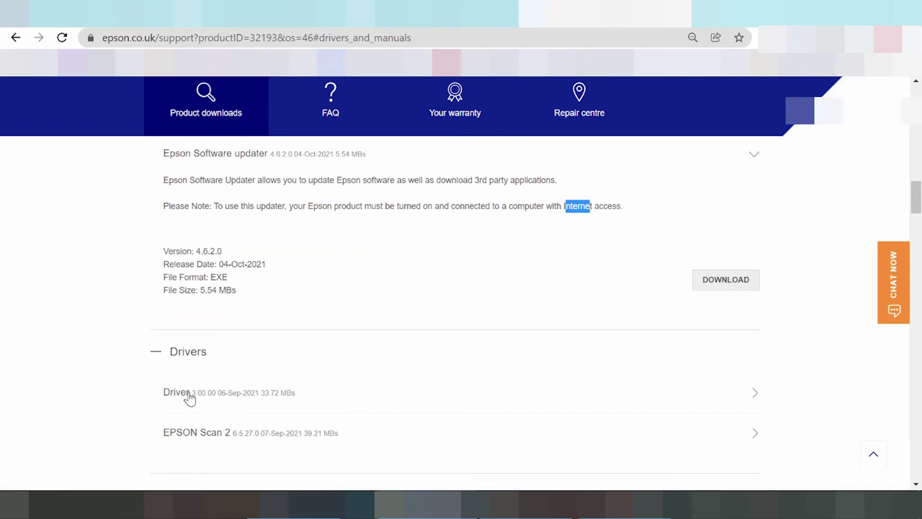
{"action": "left_click", "coordinate": [190, 395]}
{"action": "scroll", "coordinate": [188, 399], "scroll_direction": "down", "scroll_amount": 1}
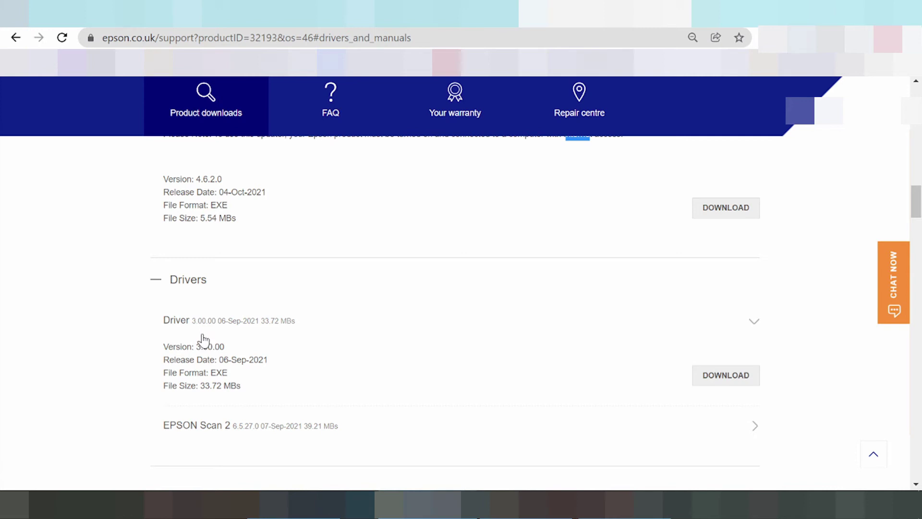
{"action": "left_click", "coordinate": [227, 427]}
{"action": "scroll", "coordinate": [227, 428], "scroll_direction": "down", "scroll_amount": 3}
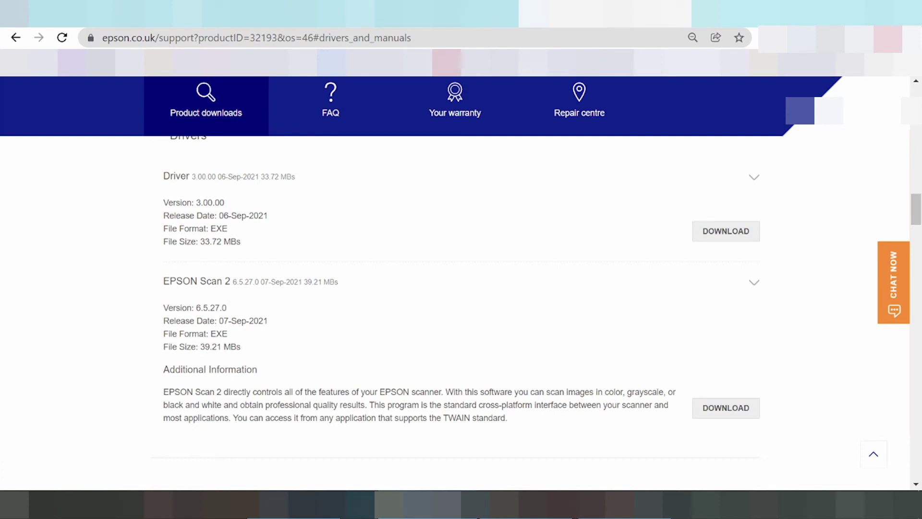
{"action": "scroll", "coordinate": [272, 400], "scroll_direction": "up", "scroll_amount": 3}
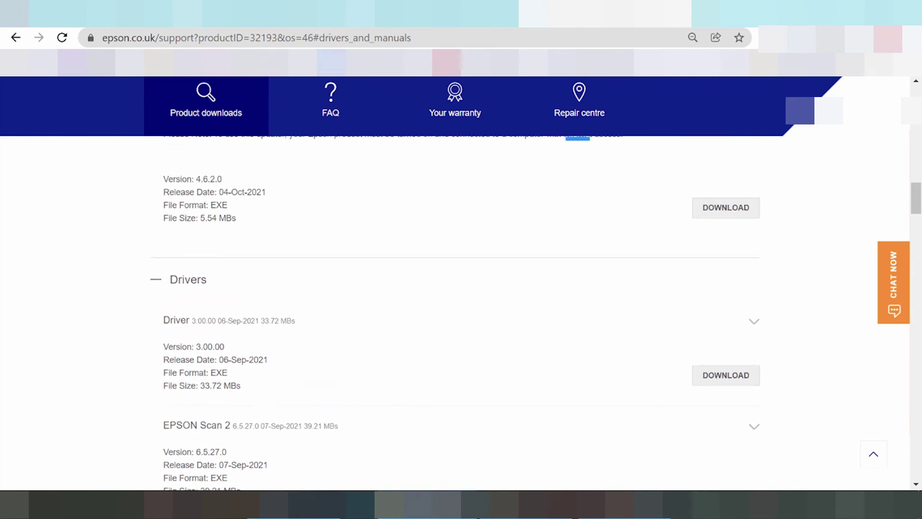
{"action": "left_click_drag", "start_coordinate": [164, 359], "coordinate": [229, 359]}
{"action": "left_click_drag", "start_coordinate": [164, 346], "coordinate": [195, 346]}
{"action": "left_click_drag", "start_coordinate": [163, 385], "coordinate": [217, 386]}
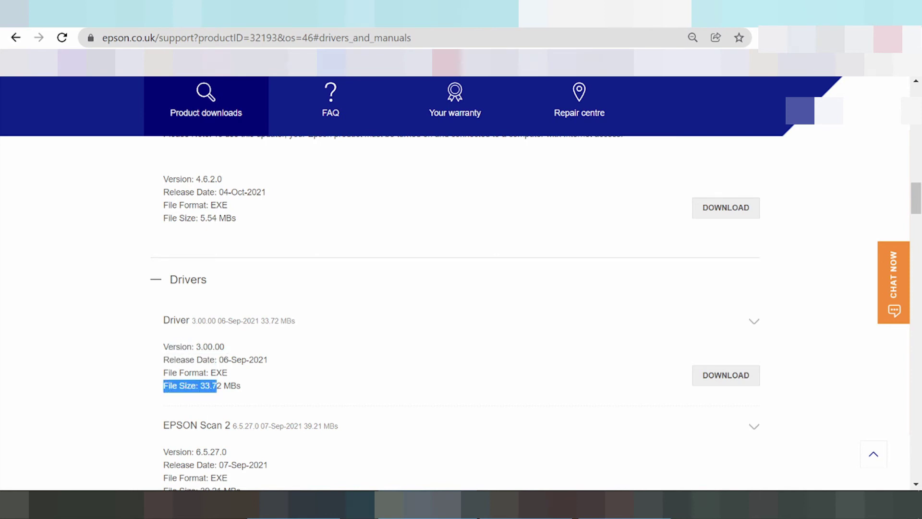
{"action": "scroll", "coordinate": [285, 366], "scroll_direction": "down", "scroll_amount": 1}
{"action": "scroll", "coordinate": [267, 375], "scroll_direction": "down", "scroll_amount": 1}
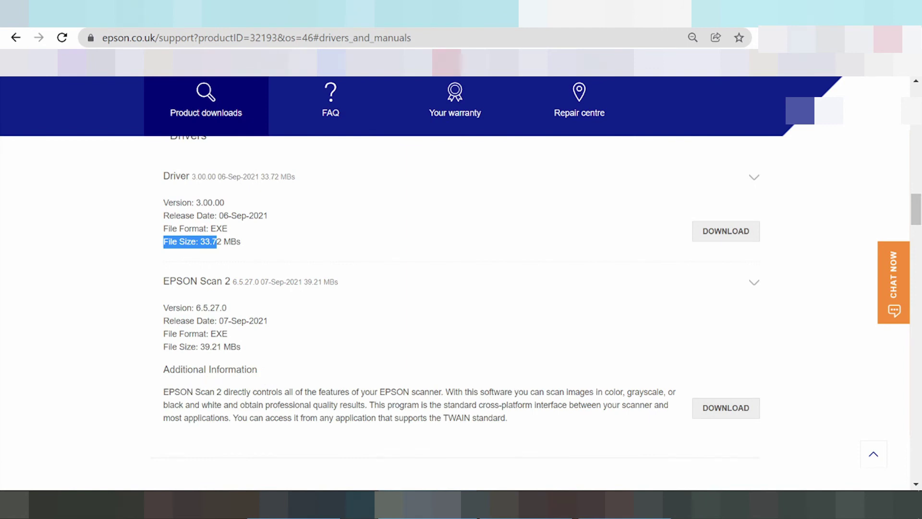
{"action": "left_click_drag", "start_coordinate": [198, 369], "coordinate": [267, 392]}
{"action": "left_click", "coordinate": [250, 417]}
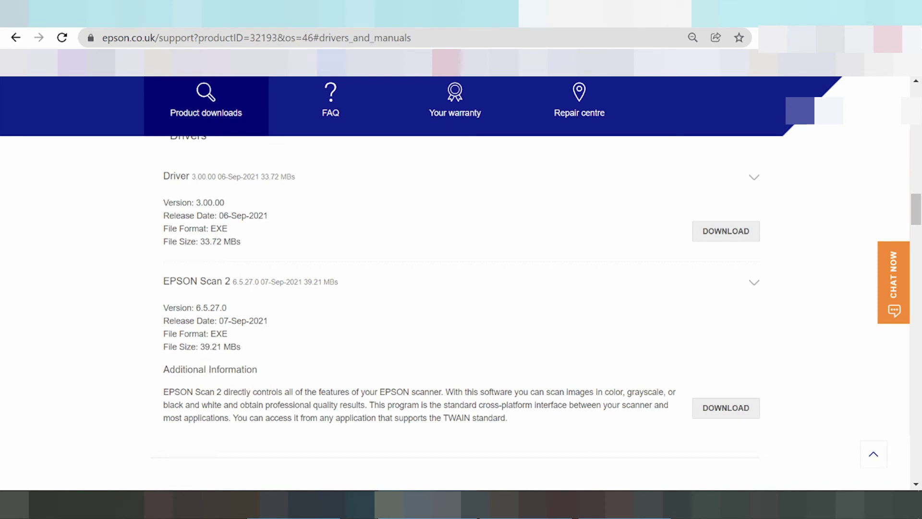
{"action": "left_click_drag", "start_coordinate": [205, 391], "coordinate": [209, 391]}
{"action": "left_click_drag", "start_coordinate": [377, 391], "coordinate": [420, 392]}
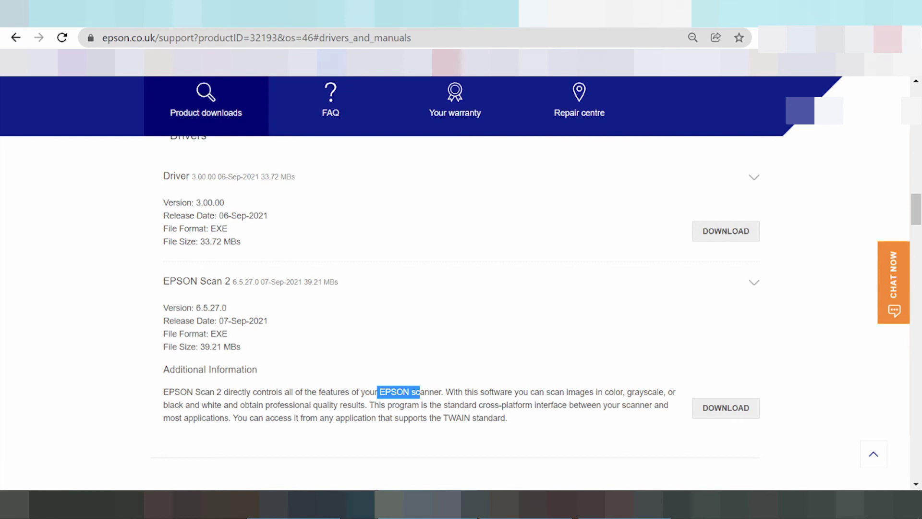
{"action": "scroll", "coordinate": [397, 402], "scroll_direction": "up", "scroll_amount": 1}
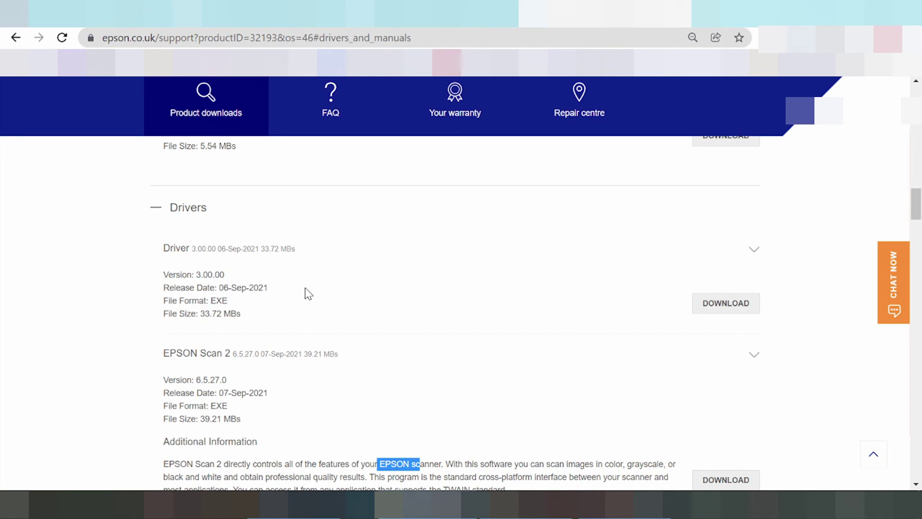
Step: Download the Driver 3.00.00 installer, epson641905eu.exe (33.72 MBs)
{"action": "left_click", "coordinate": [723, 308]}
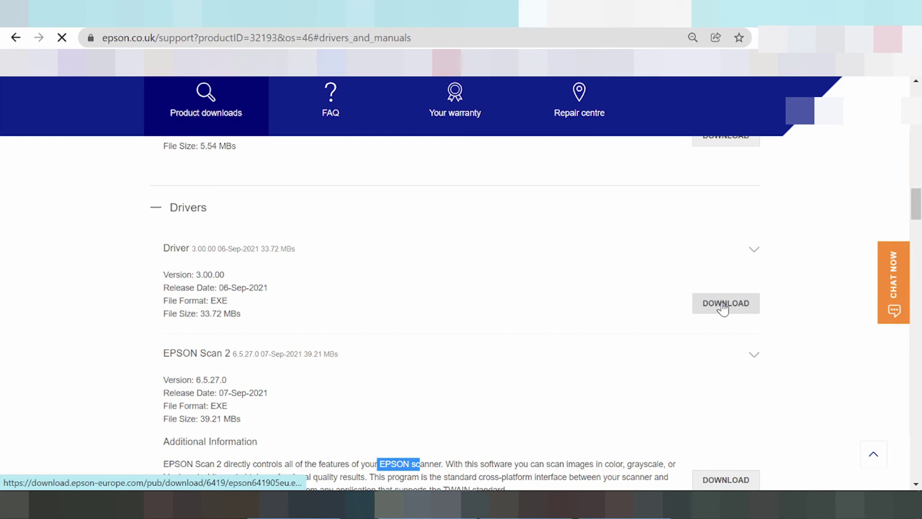